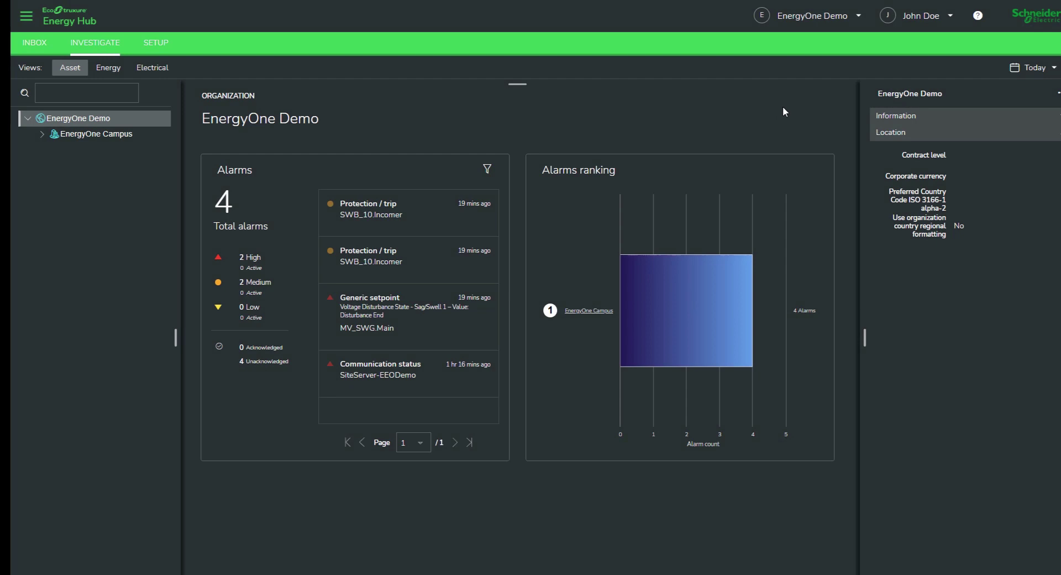
- View the list of organizations available to the account
{"action": "left_click", "coordinate": [858, 18]}
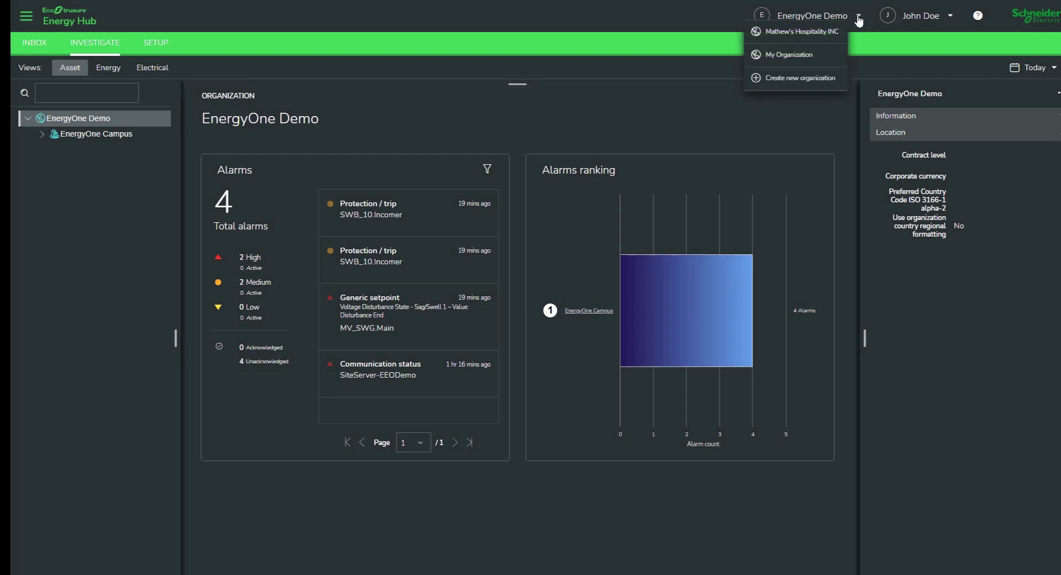
{"action": "left_click", "coordinate": [826, 20]}
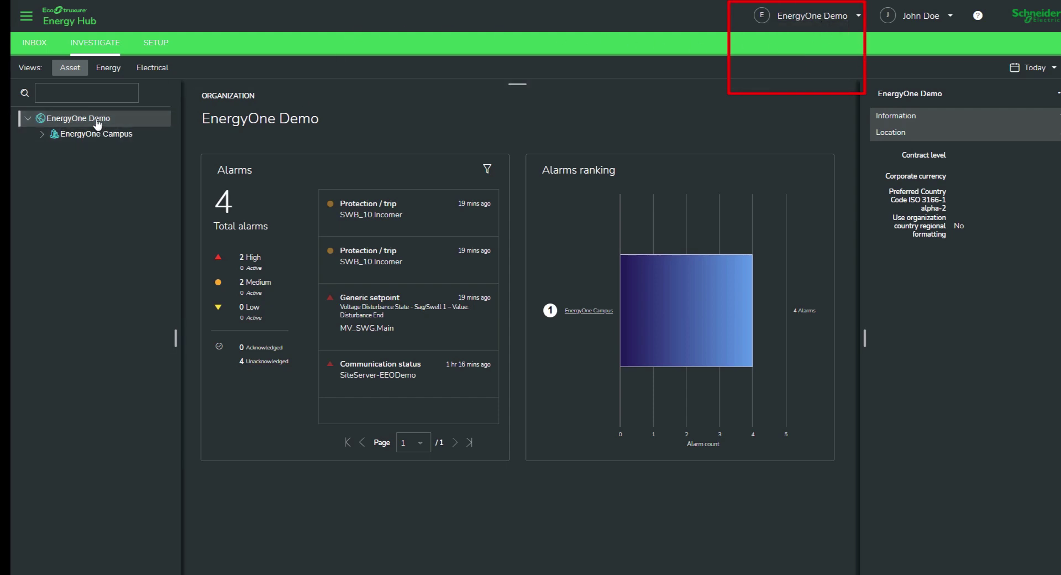
- Expand EnergyOne Campus in the asset hierarchy and go through Heavy Lab to its Process1 zone
{"action": "left_click", "coordinate": [43, 135]}
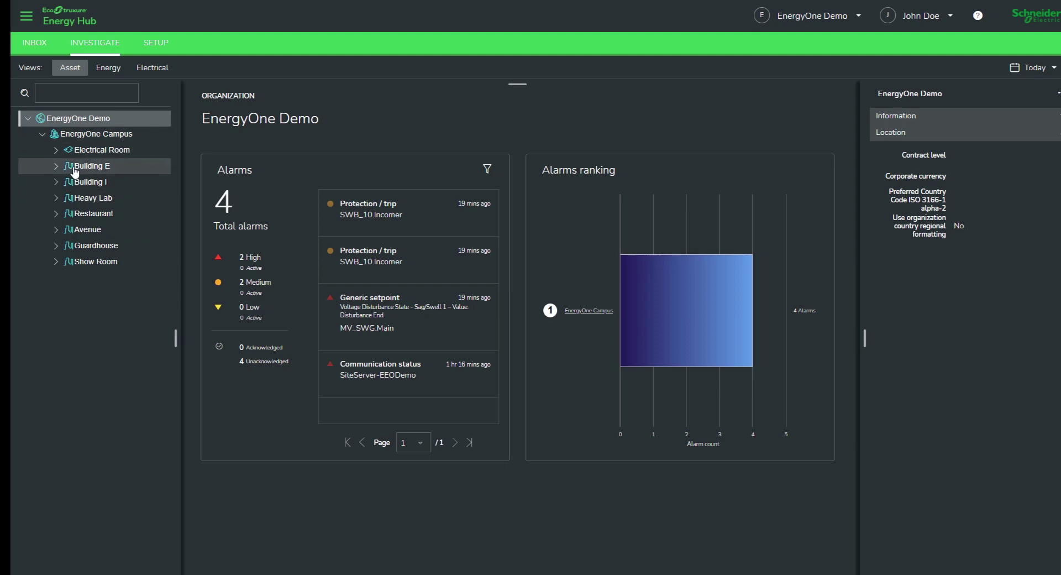
{"action": "left_click", "coordinate": [98, 198]}
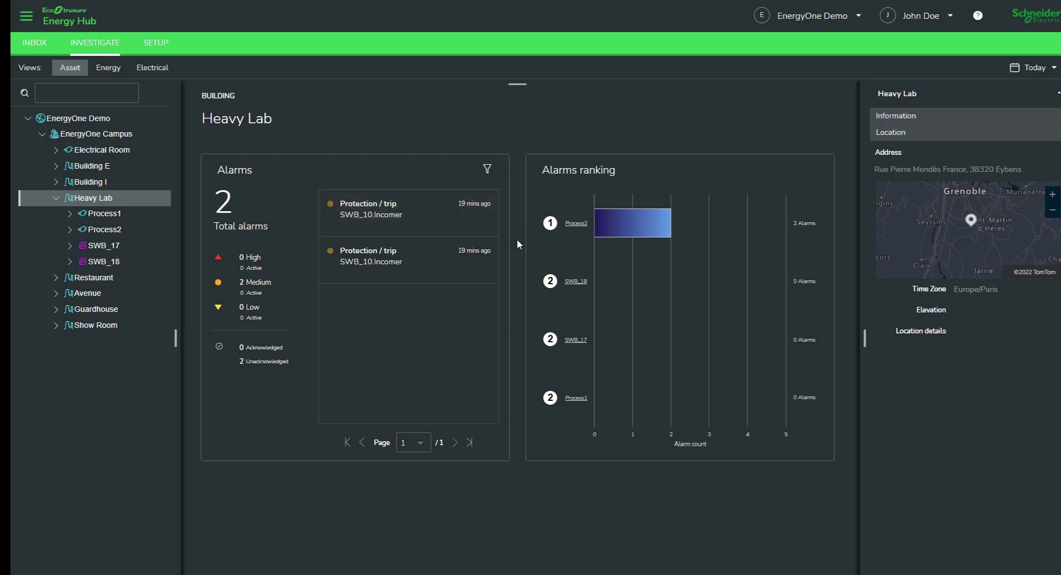
{"action": "left_click", "coordinate": [107, 215]}
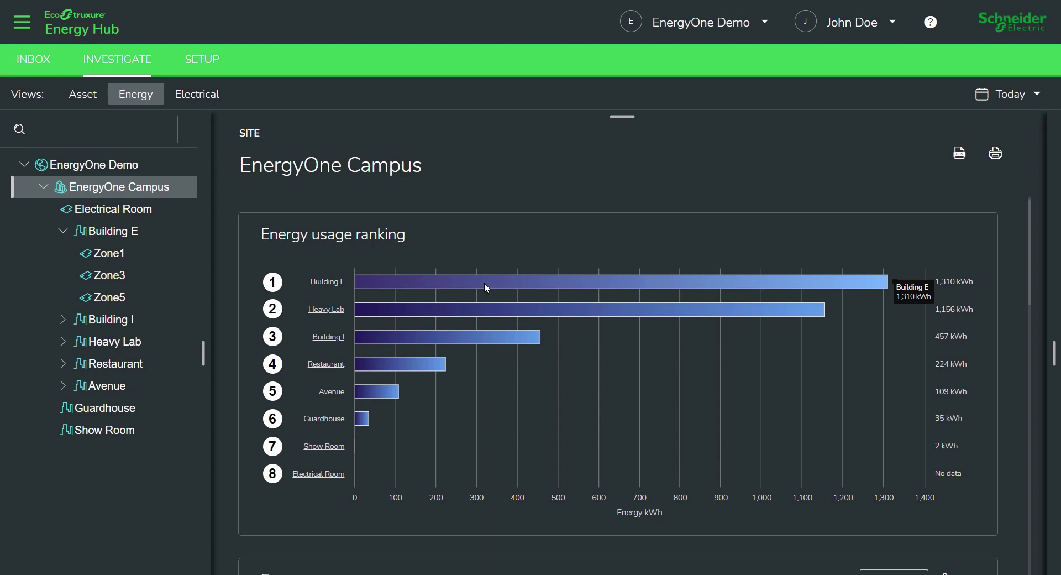
- Drill down from the campus energy usage ranking into Building E's zones and return to EnergyOne Campus
{"action": "left_click", "coordinate": [331, 285]}
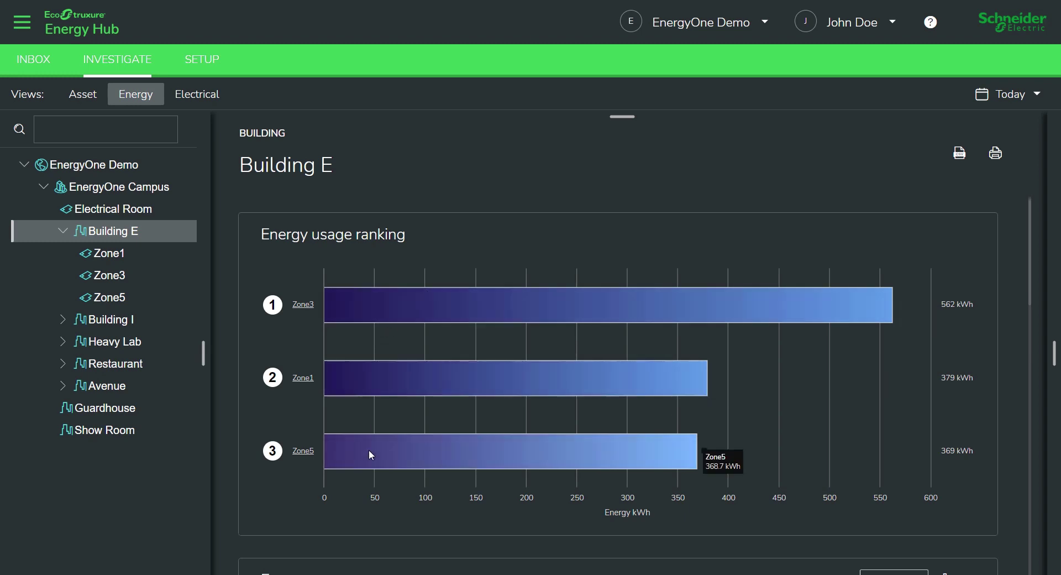
{"action": "mouse_move", "coordinate": [360, 301]}
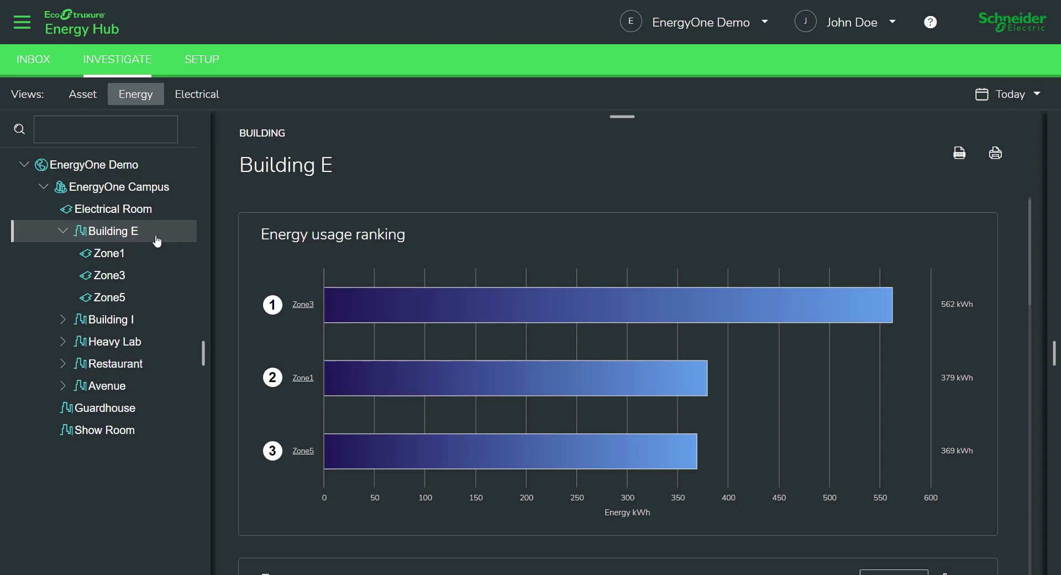
{"action": "left_click", "coordinate": [161, 191]}
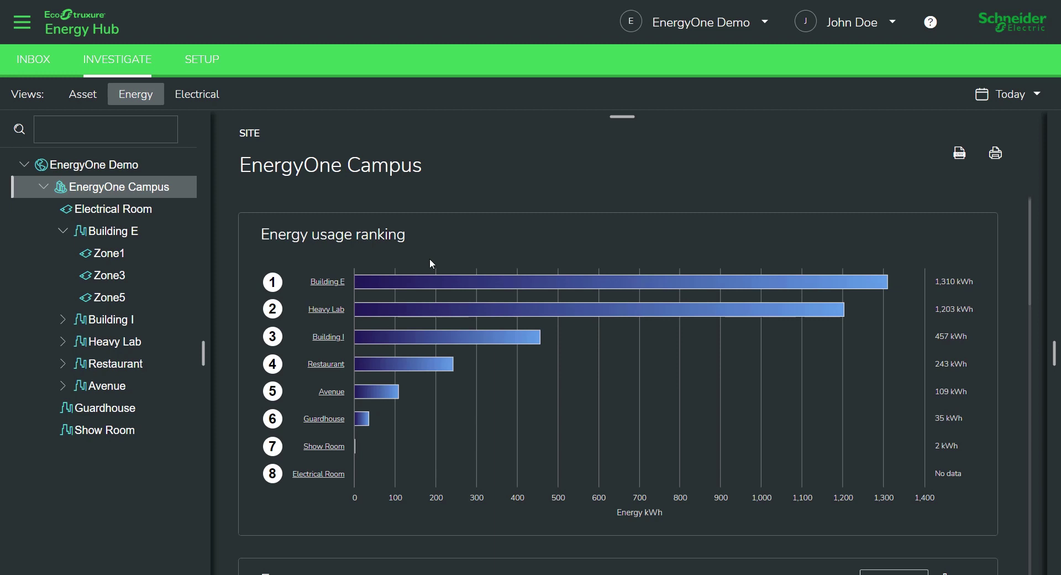
- Set the reporting period for EnergyOne Campus to This week
{"action": "left_click", "coordinate": [1006, 95]}
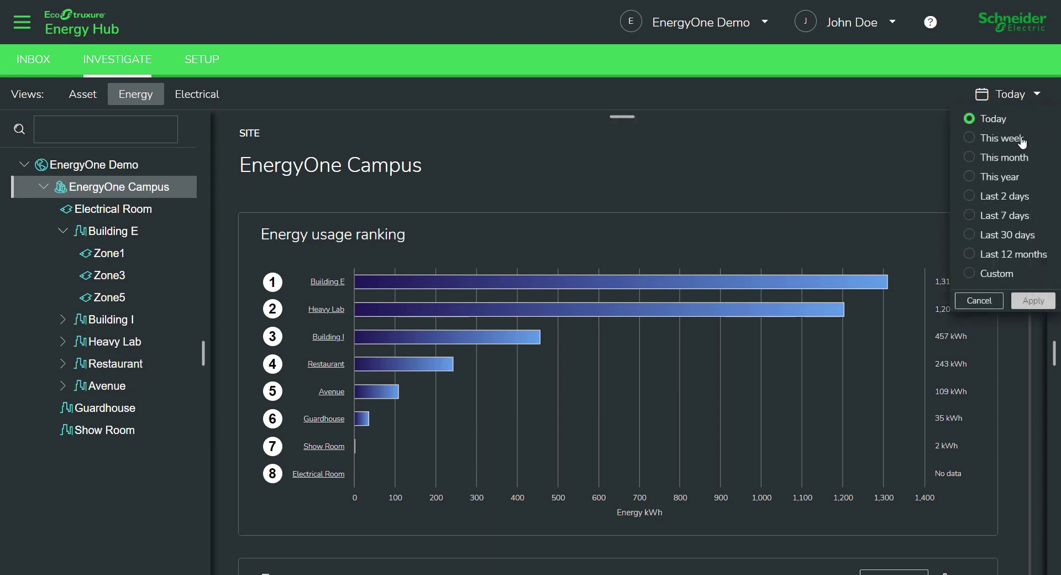
{"action": "left_click", "coordinate": [1021, 141]}
{"action": "left_click", "coordinate": [1031, 300]}
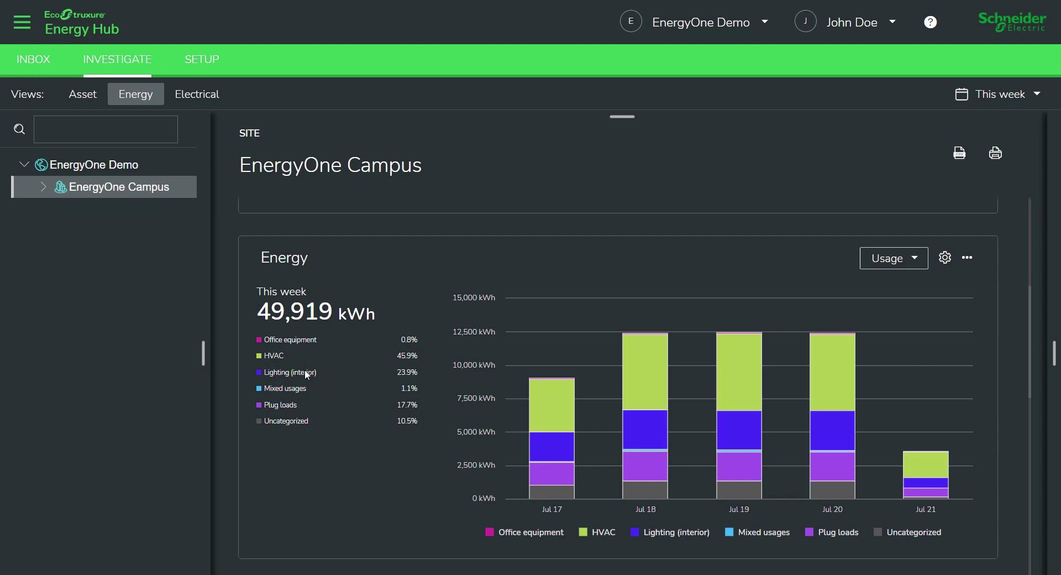
- Inspect the daily usage breakdown in the campus Energy chart and hide the Office equipment series
{"action": "mouse_move", "coordinate": [657, 407]}
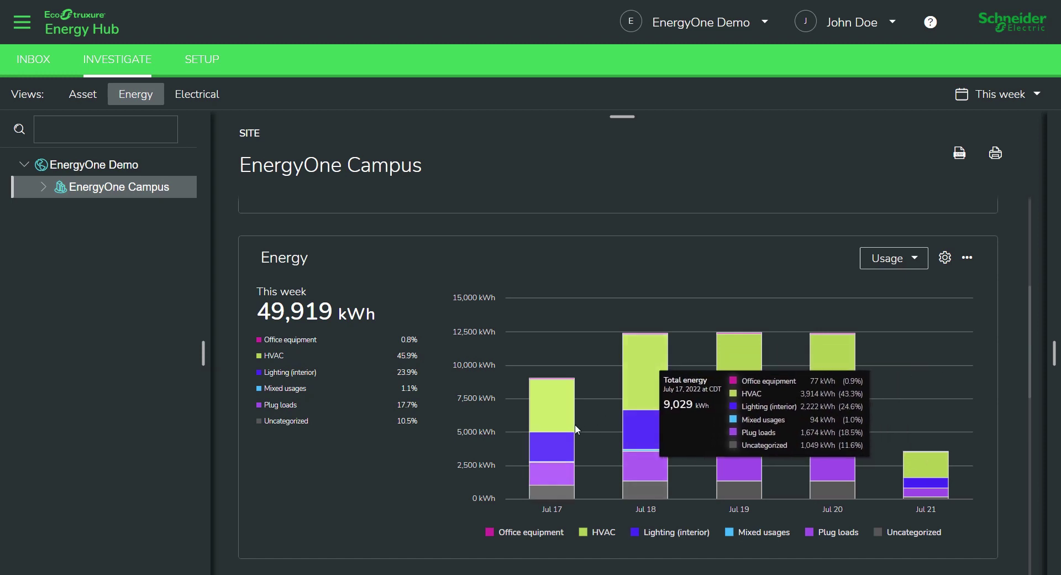
{"action": "left_click", "coordinate": [539, 533]}
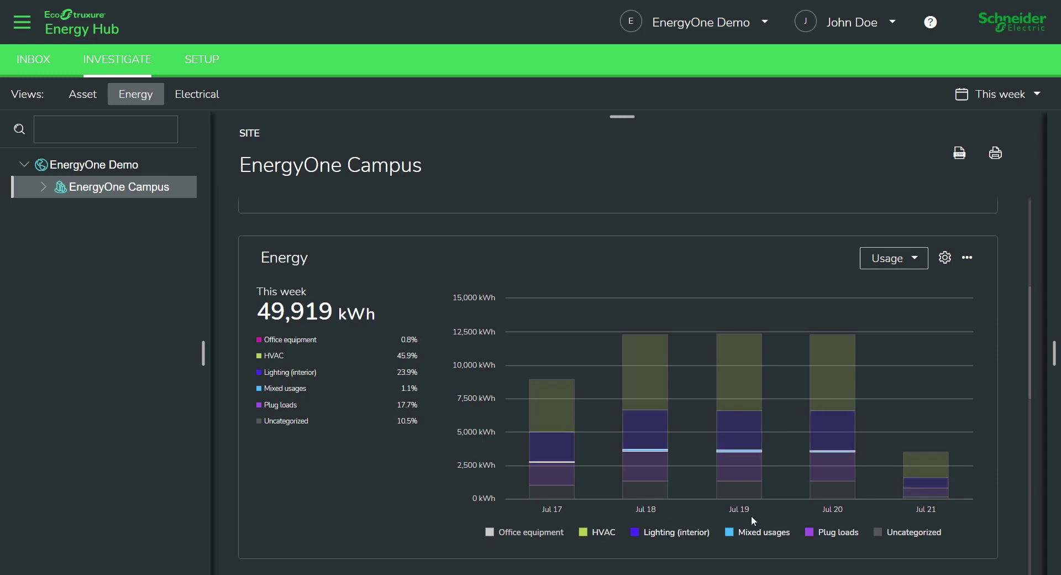
- Review the Energy chart's usage and cost choices, the available reporting periods, and the chart's additional options
{"action": "left_click", "coordinate": [915, 259]}
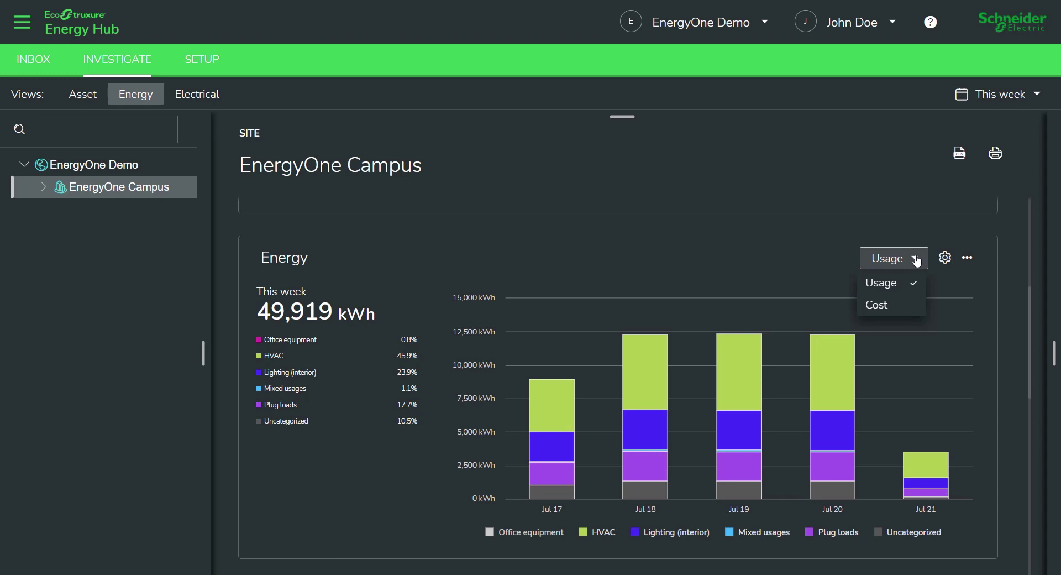
{"action": "left_click", "coordinate": [916, 260]}
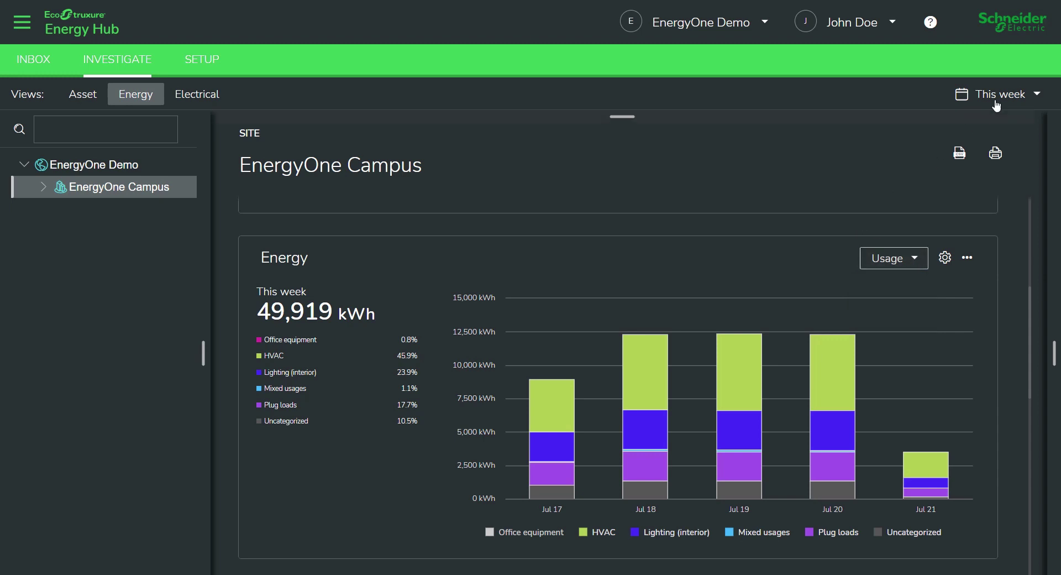
{"action": "left_click", "coordinate": [1025, 102]}
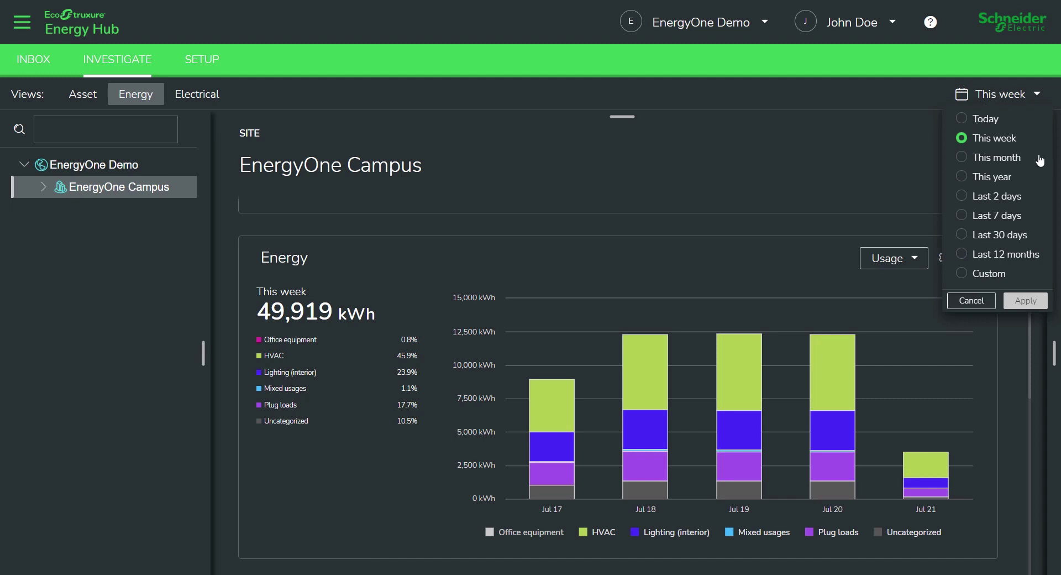
{"action": "left_click", "coordinate": [1011, 101]}
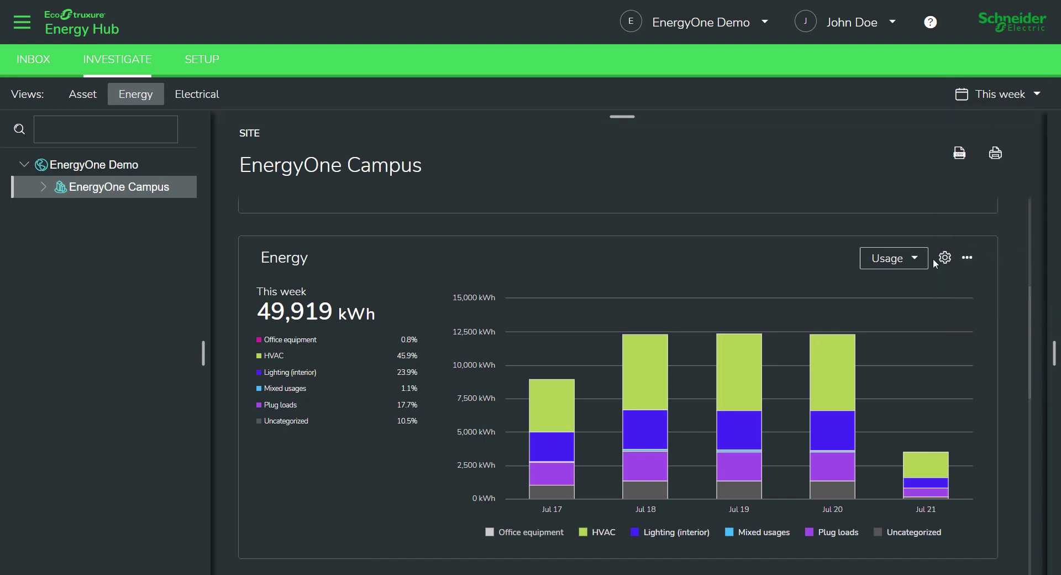
{"action": "left_click", "coordinate": [968, 258]}
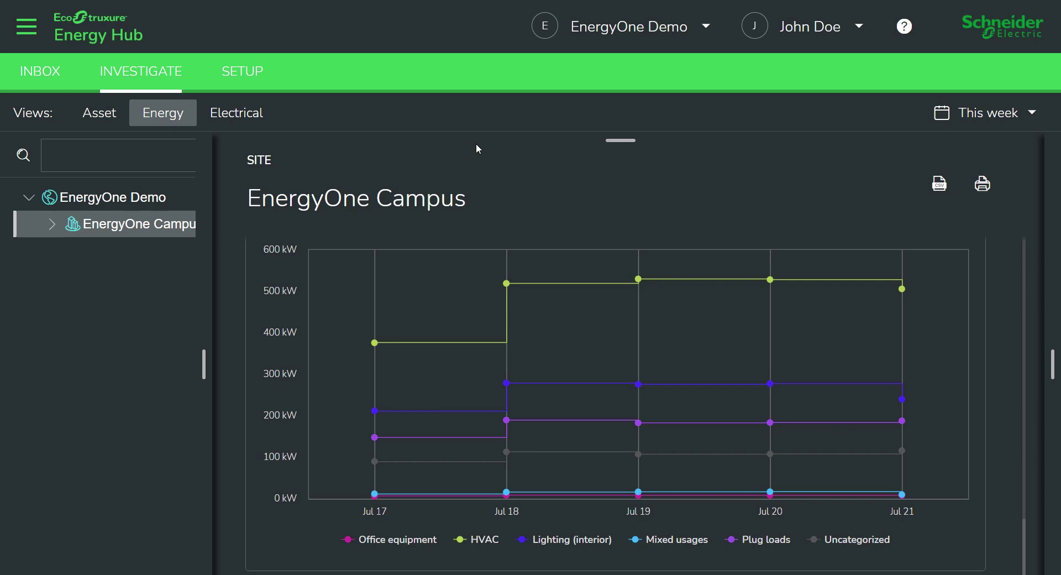
- Inspect this week's kW trend by usage category for EnergyOne Campus and for its Heavy Lab building
{"action": "mouse_move", "coordinate": [496, 298]}
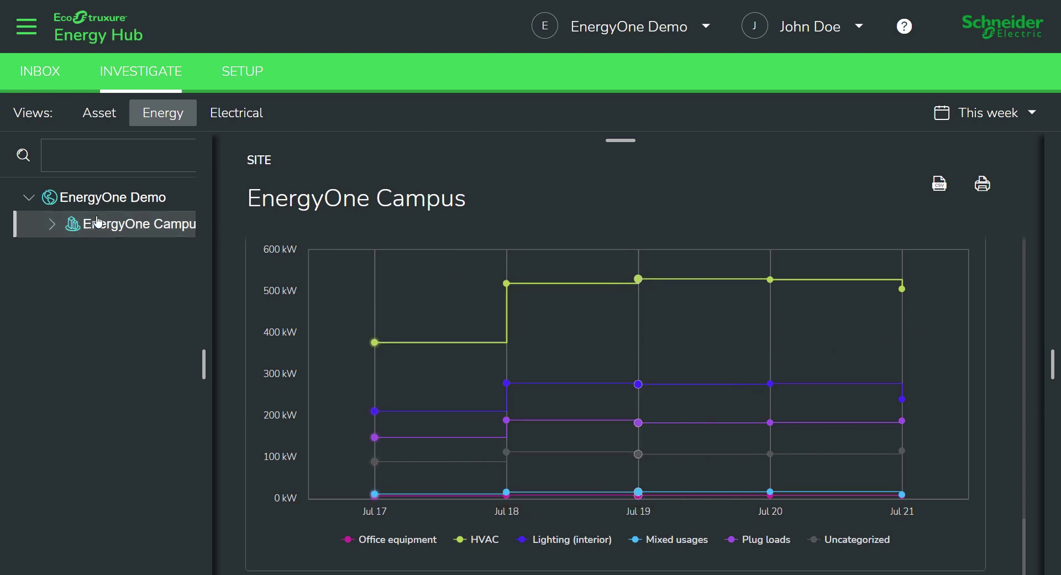
{"action": "left_click", "coordinate": [53, 226]}
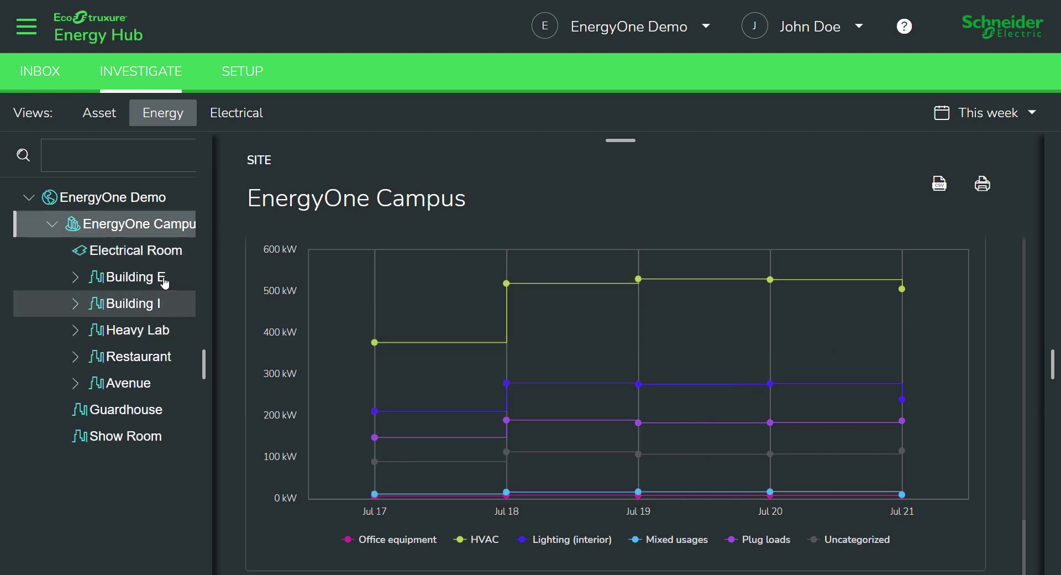
{"action": "left_click", "coordinate": [157, 334]}
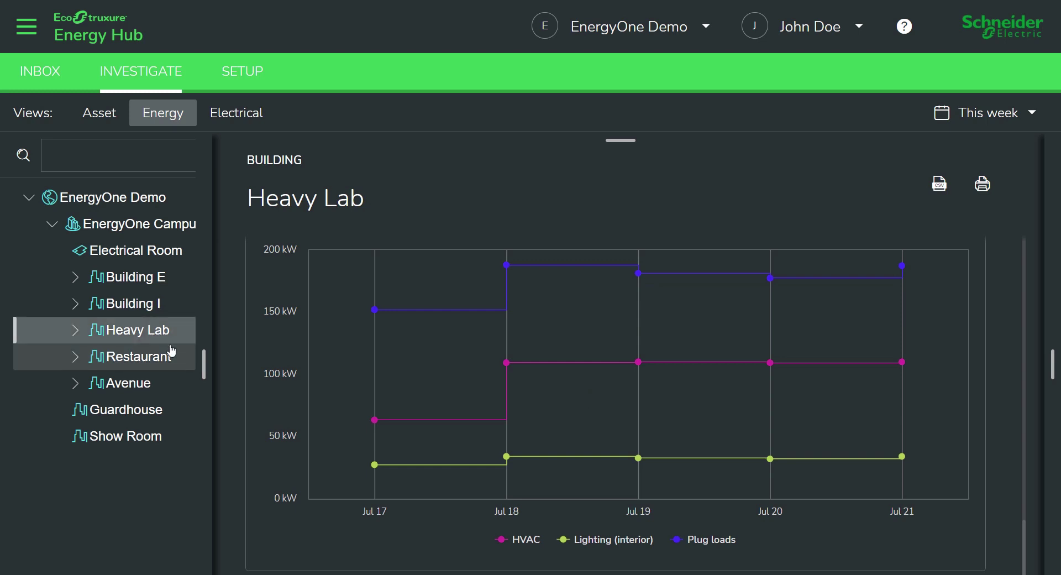
{"action": "mouse_move", "coordinate": [641, 344]}
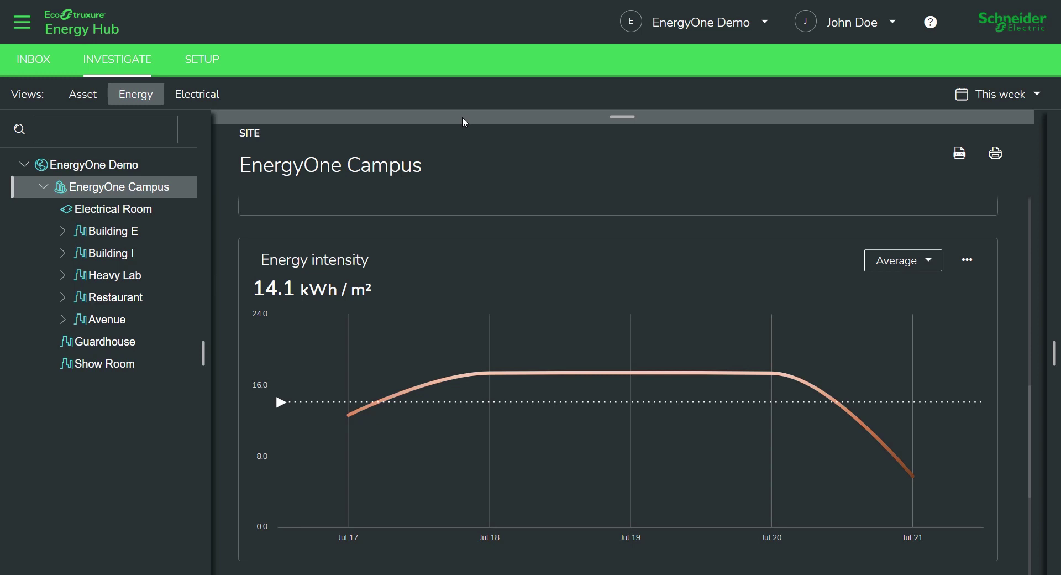
- Switch the campus Energy intensity chart from the average to the Maximum value
{"action": "mouse_move", "coordinate": [315, 411]}
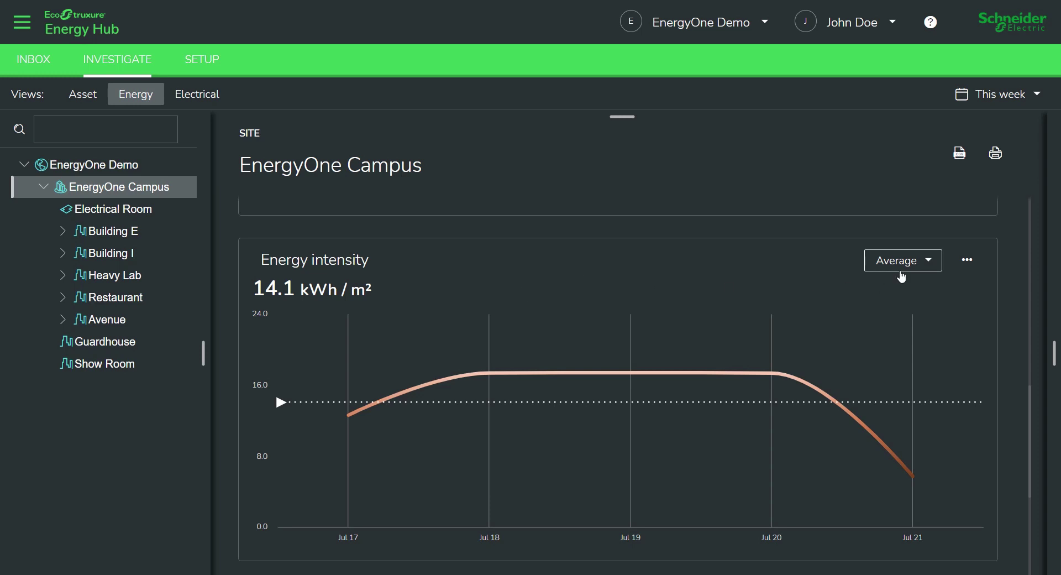
{"action": "left_click", "coordinate": [919, 263]}
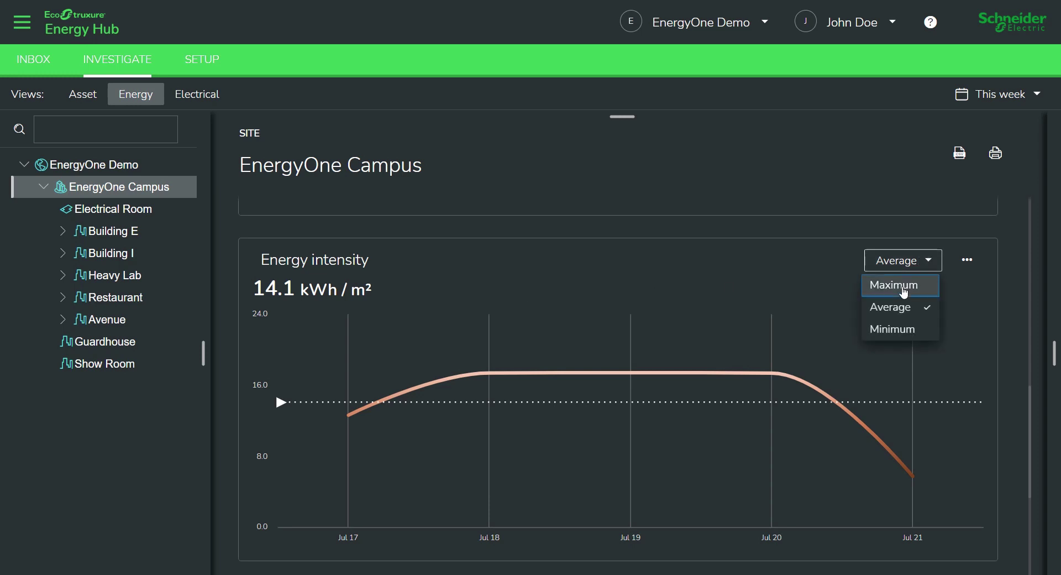
{"action": "left_click", "coordinate": [900, 286]}
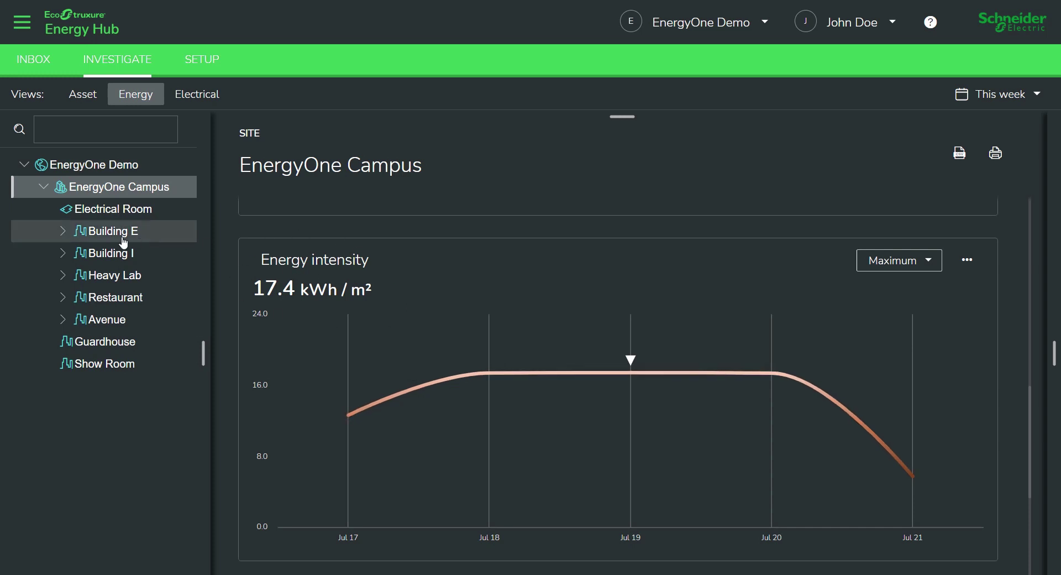
- Compare the Average energy intensity of Building E with that of Building I
{"action": "left_click", "coordinate": [143, 241]}
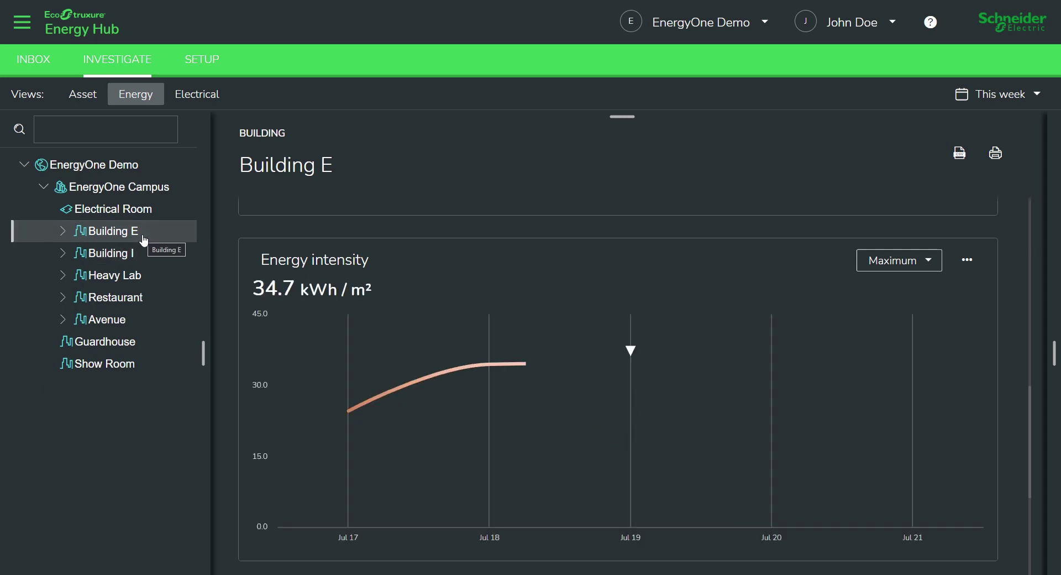
{"action": "left_click", "coordinate": [903, 262]}
{"action": "left_click", "coordinate": [889, 308]}
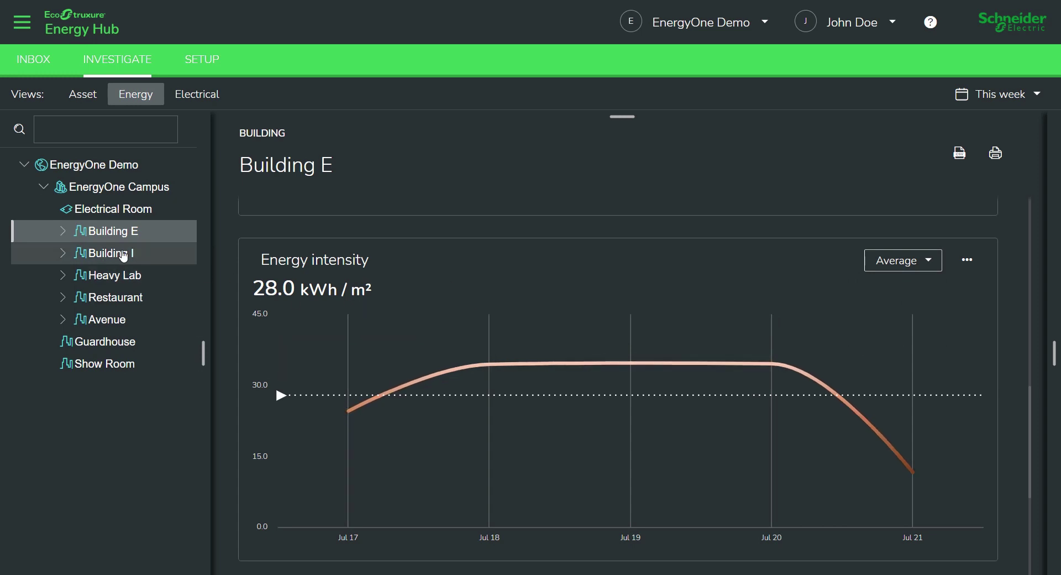
{"action": "left_click", "coordinate": [121, 253]}
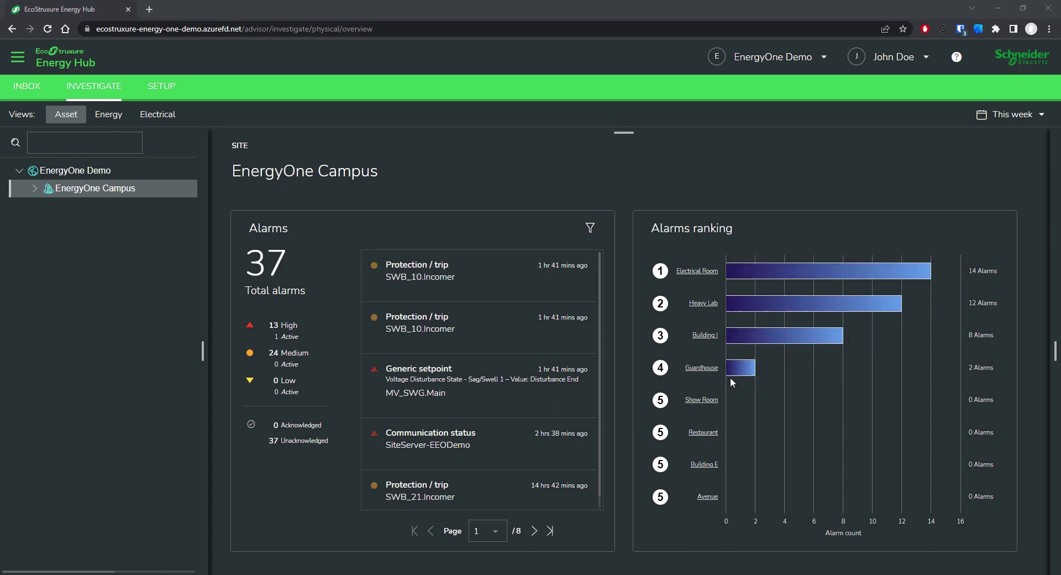
- Browse to the second page of the EnergyOne Campus alarms and return to the first page
{"action": "left_click", "coordinate": [535, 531]}
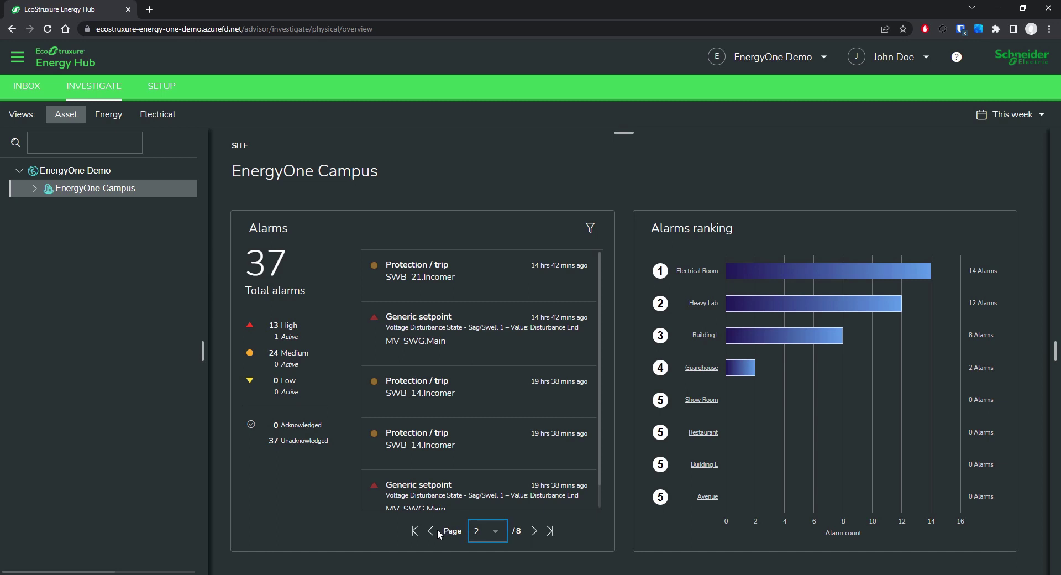
{"action": "left_click", "coordinate": [432, 531]}
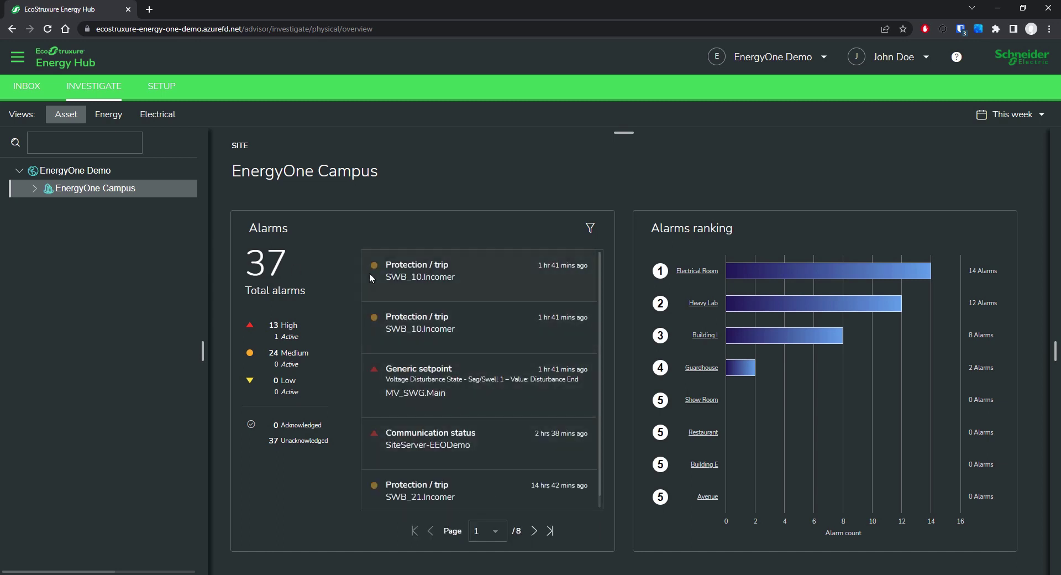
- Open the newest Protection / trip alarm on SWB_10.Incomer, investigate its source asset, and go to the inbox
{"action": "left_click", "coordinate": [441, 291]}
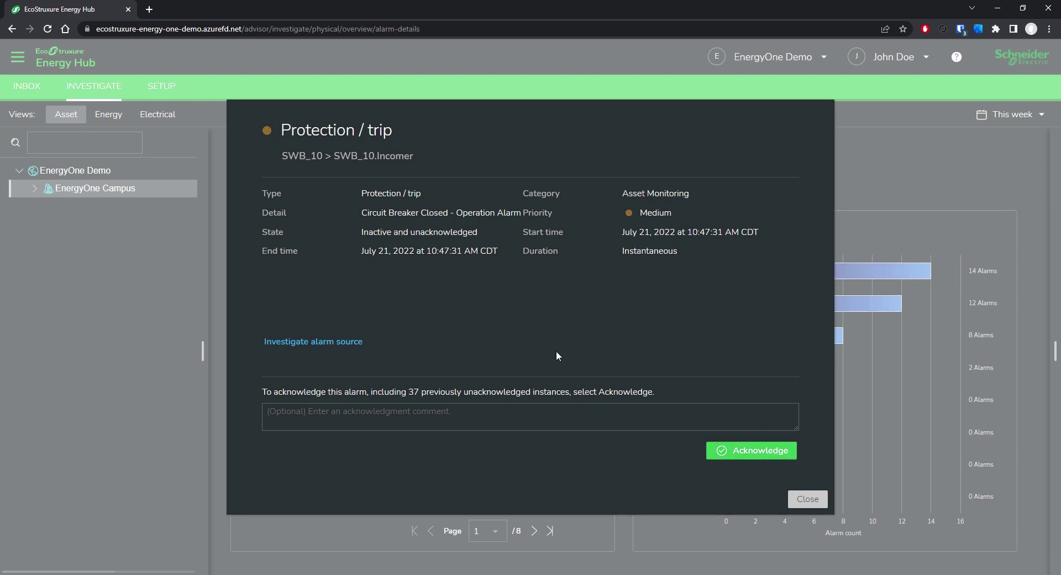
{"action": "left_click", "coordinate": [332, 341]}
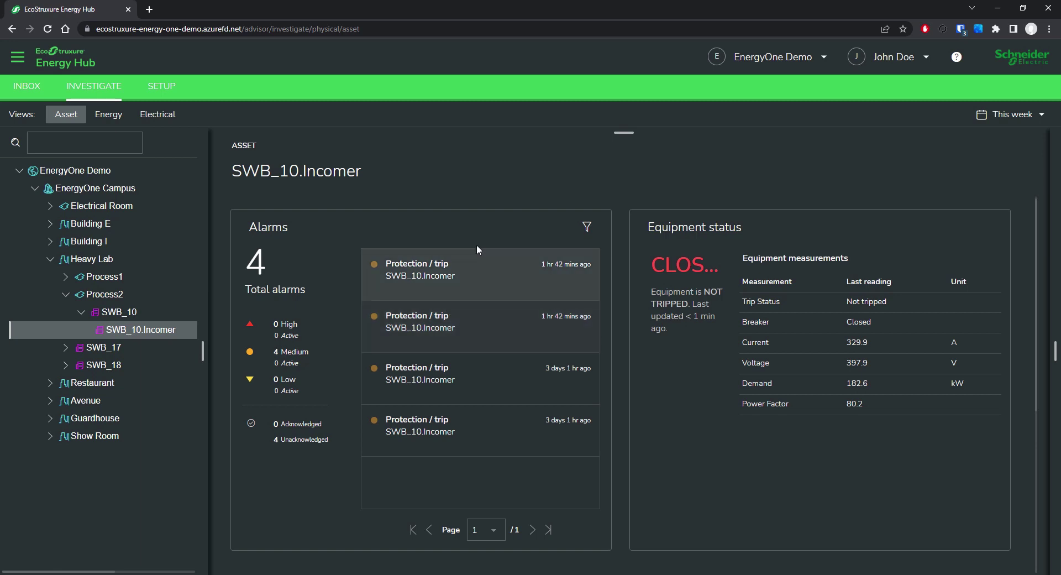
{"action": "left_click", "coordinate": [36, 92]}
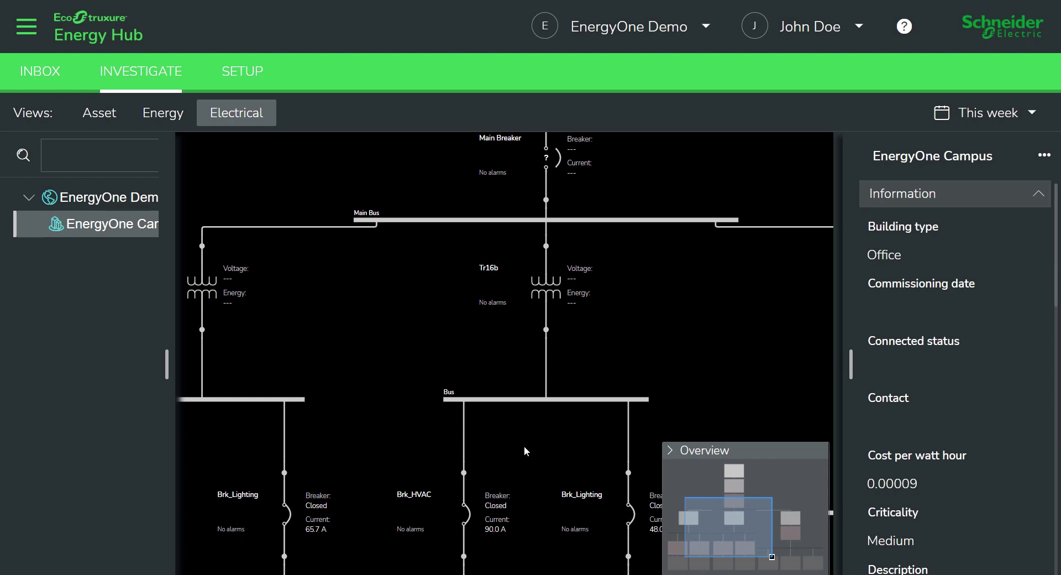
- Examine the Zone 5 HVAC and lighting branches in the campus electrical diagram, enlarging the page to 200% and restoring its size
{"action": "left_click_drag", "start_coordinate": [522, 447], "coordinate": [449, 275]}
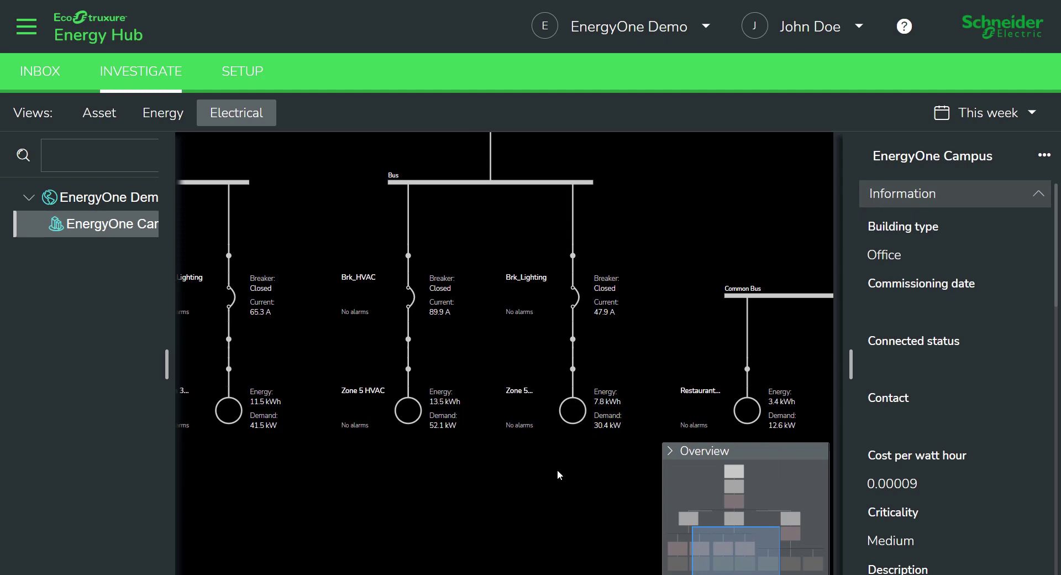
{"action": "key", "text": "ctrl+plus"}
{"action": "key", "text": "ctrl+plus"}
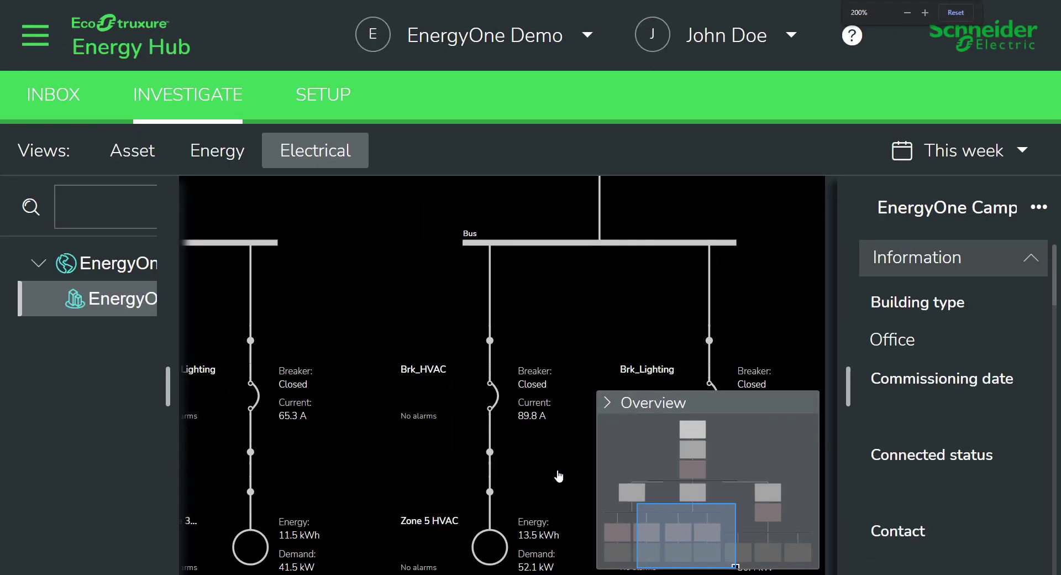
{"action": "key", "text": "ctrl+minus"}
{"action": "key", "text": "ctrl+minus"}
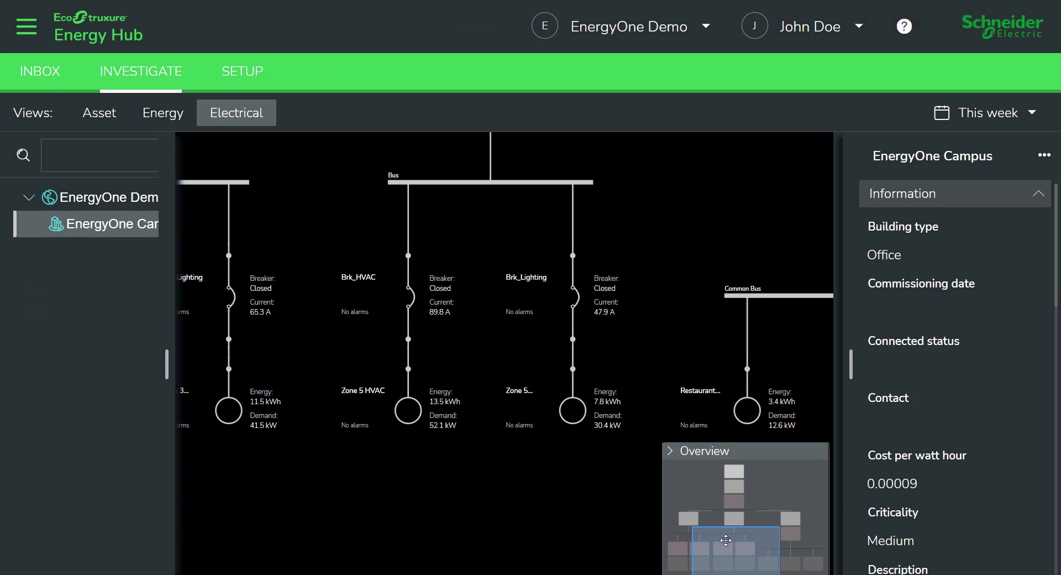
{"action": "left_click_drag", "start_coordinate": [726, 540], "coordinate": [765, 527]}
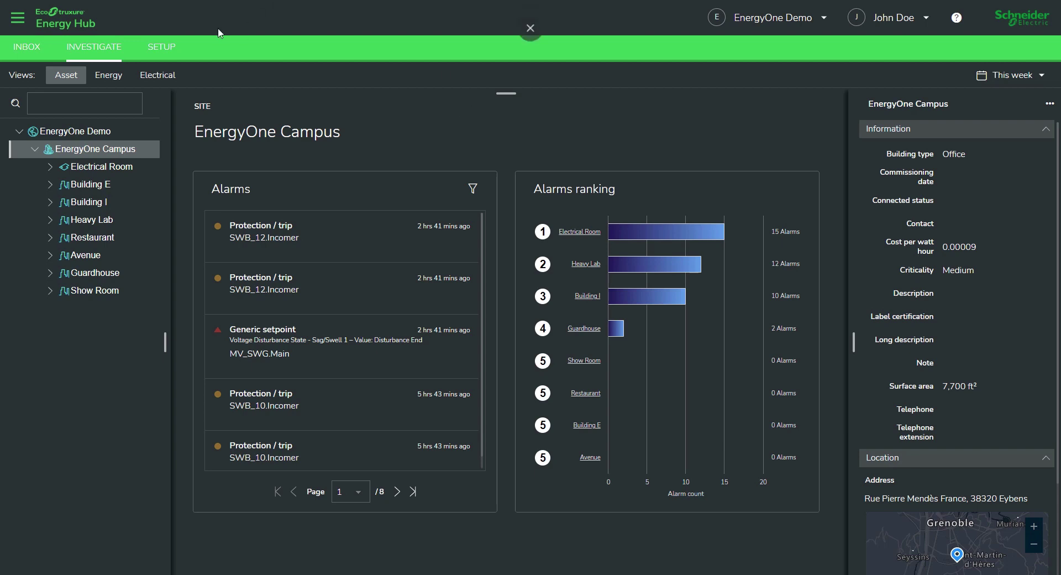
- Open the site configuration of EnergyOne Campus from the system setup and show its energy model
{"action": "left_click", "coordinate": [156, 49]}
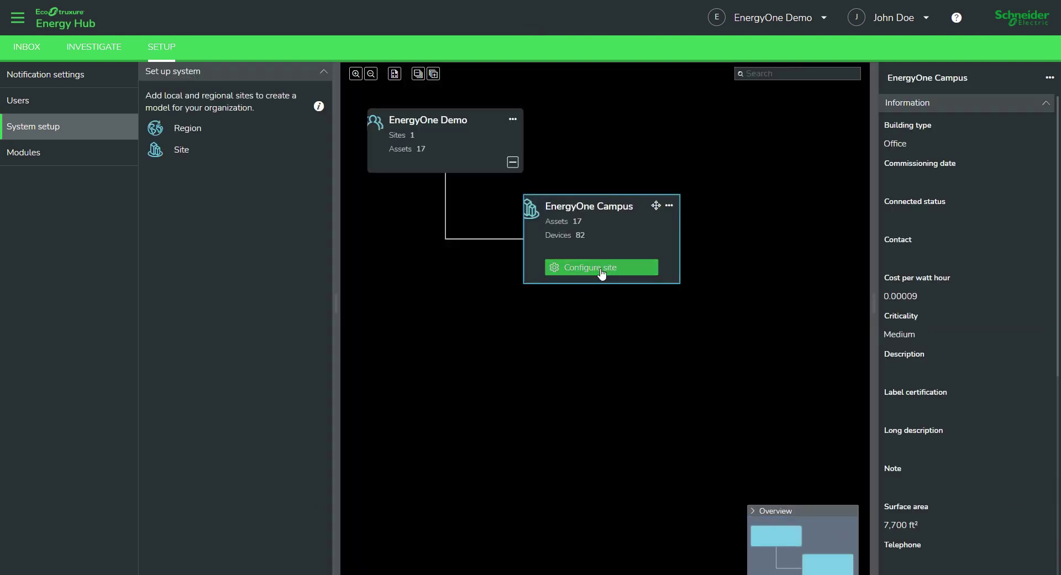
{"action": "left_click", "coordinate": [601, 268]}
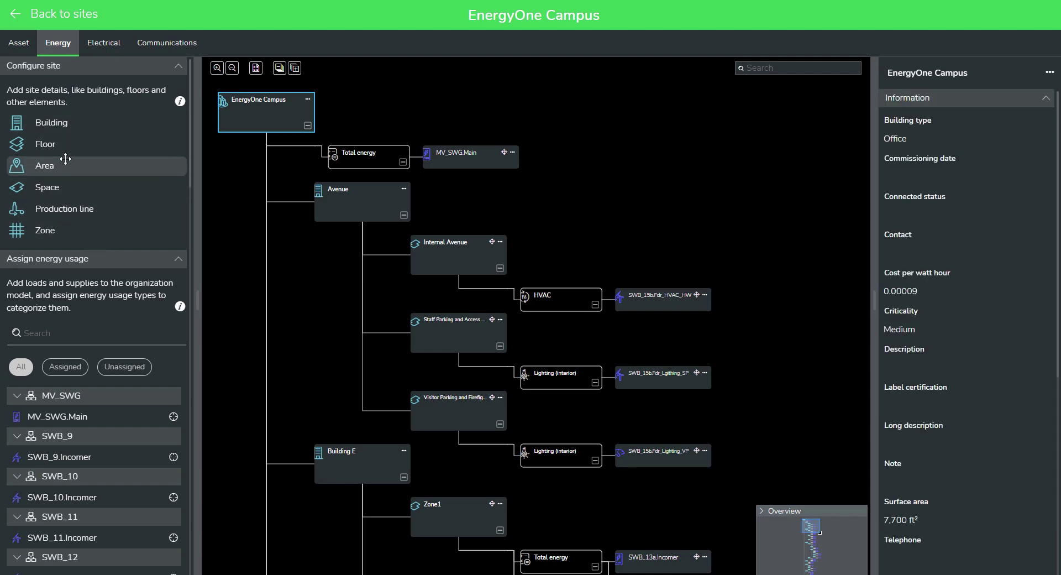
{"action": "left_click", "coordinate": [57, 51]}
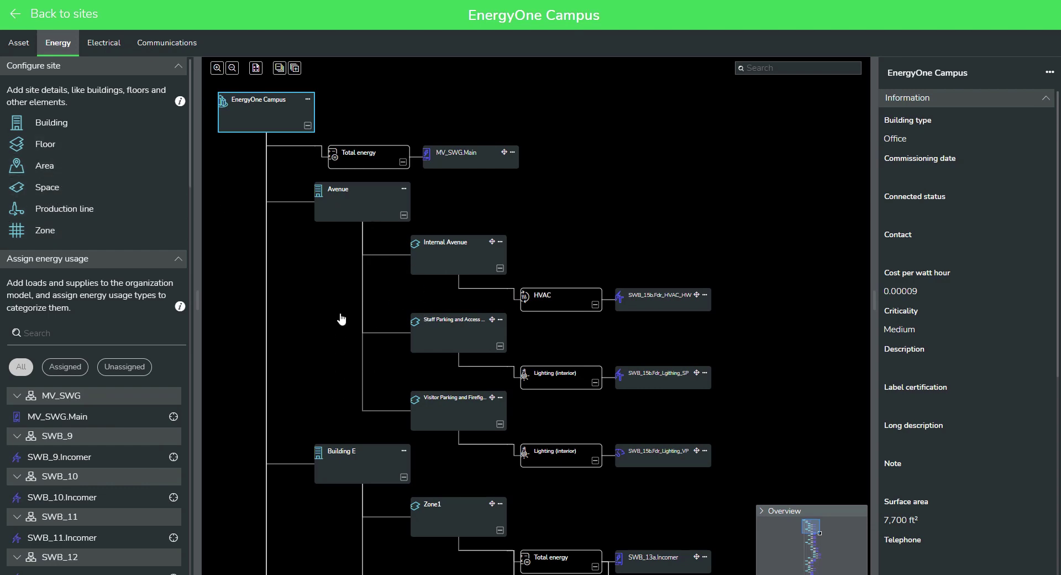
- Try to assign MV_SWG.Main to Zone1 of Building E, bringing up the energy usage choices
{"action": "scroll", "coordinate": [363, 372], "scroll_direction": "down", "scroll_amount": 3}
{"action": "left_click_drag", "start_coordinate": [343, 351], "coordinate": [298, 258]}
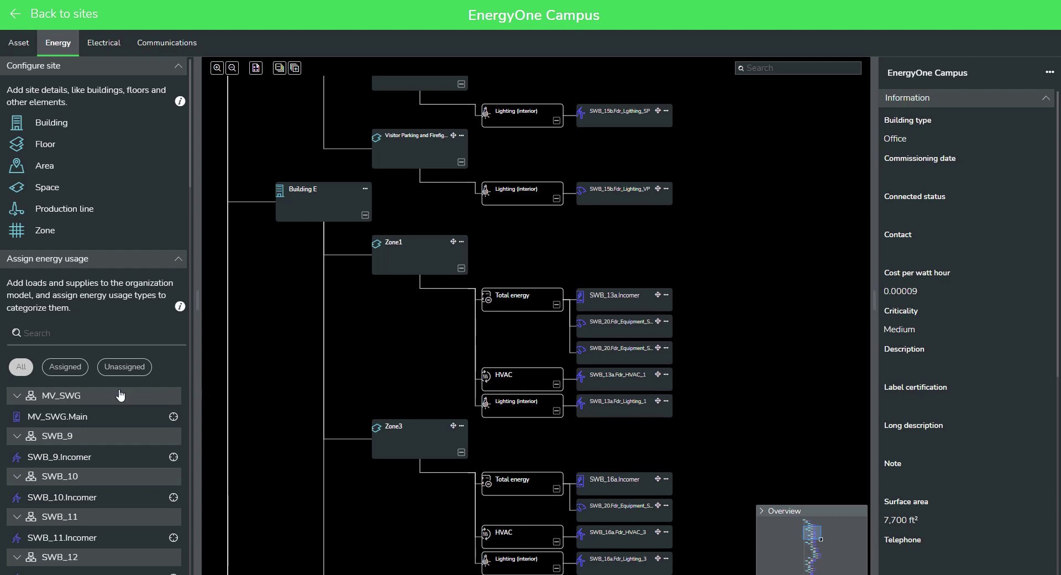
{"action": "left_click", "coordinate": [83, 400]}
{"action": "left_click_drag", "start_coordinate": [55, 416], "coordinate": [402, 265]}
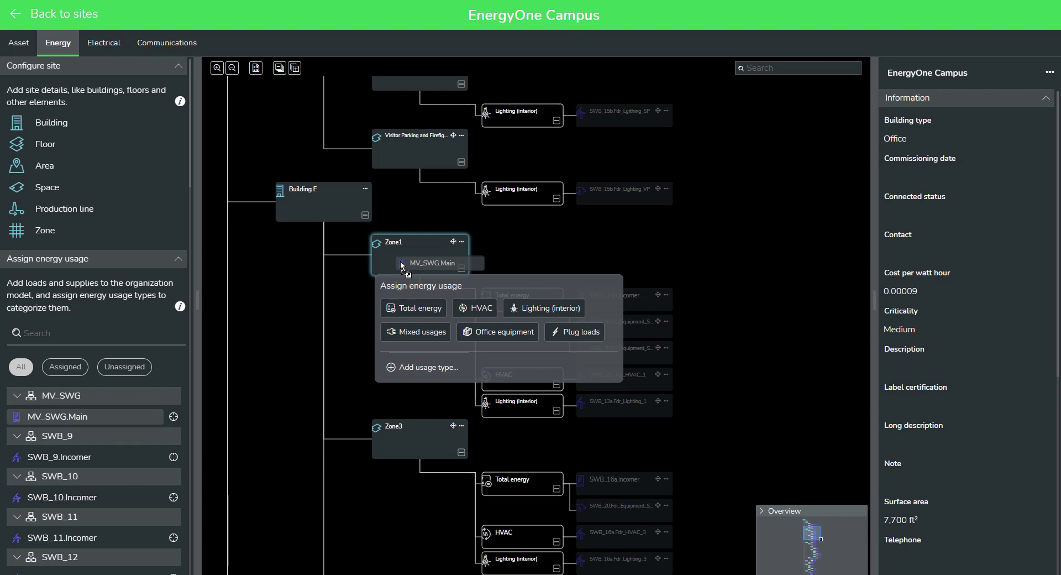
{"action": "left_click_drag", "start_coordinate": [402, 266], "coordinate": [431, 268]}
{"action": "left_click_drag", "start_coordinate": [431, 270], "coordinate": [433, 277]}
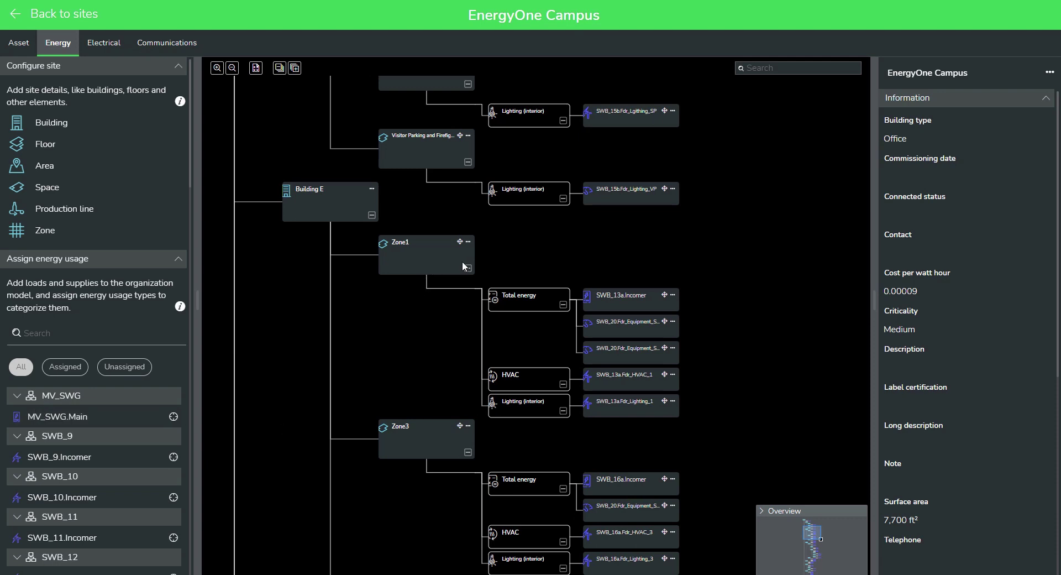
- Examine the zones of Building E and the Area1 branches of Building I in the campus energy model
{"action": "left_click", "coordinate": [66, 335]}
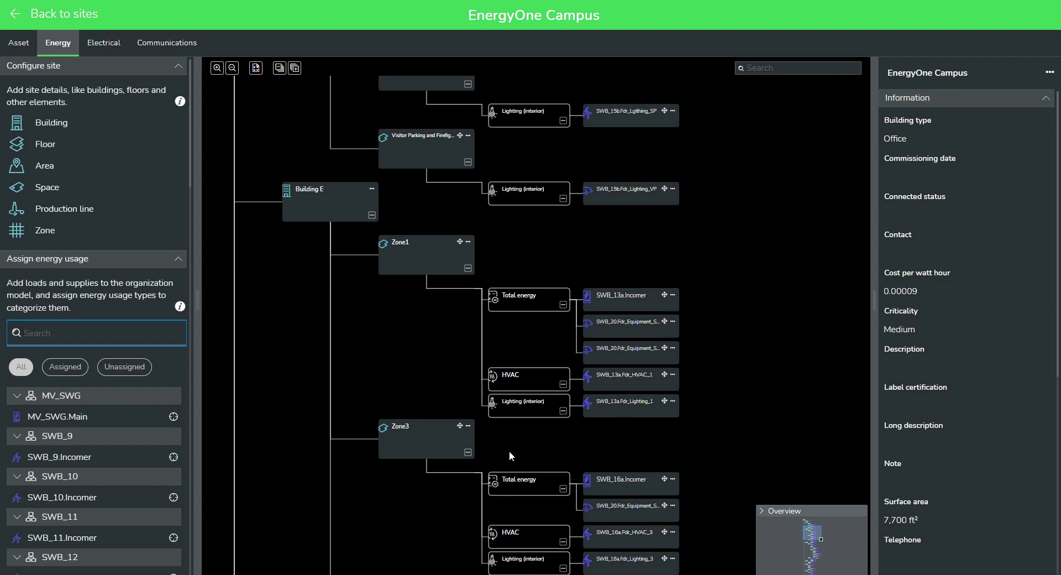
{"action": "left_click_drag", "start_coordinate": [587, 442], "coordinate": [499, 351]}
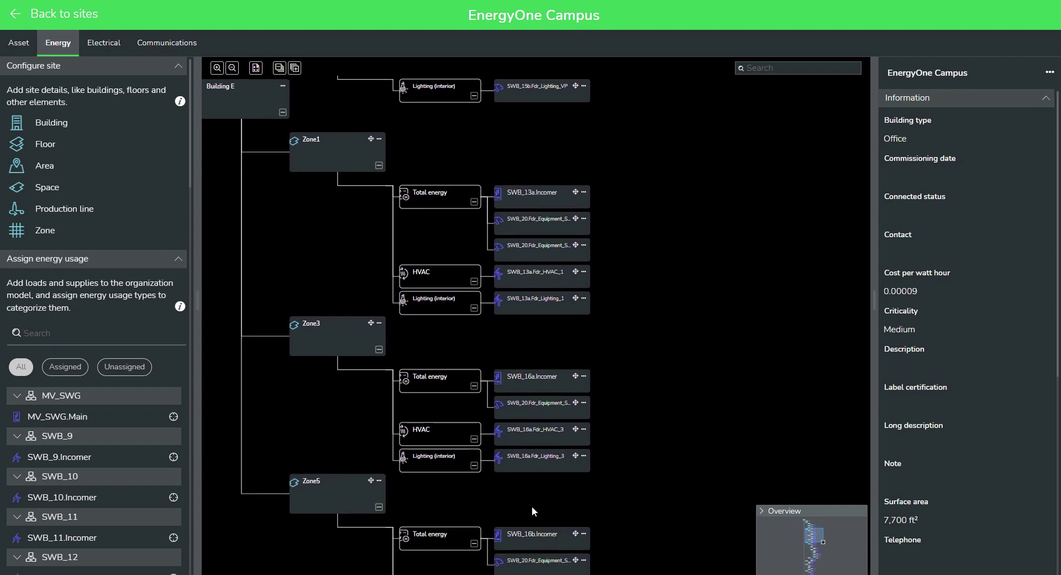
{"action": "left_click_drag", "start_coordinate": [531, 506], "coordinate": [627, 117]}
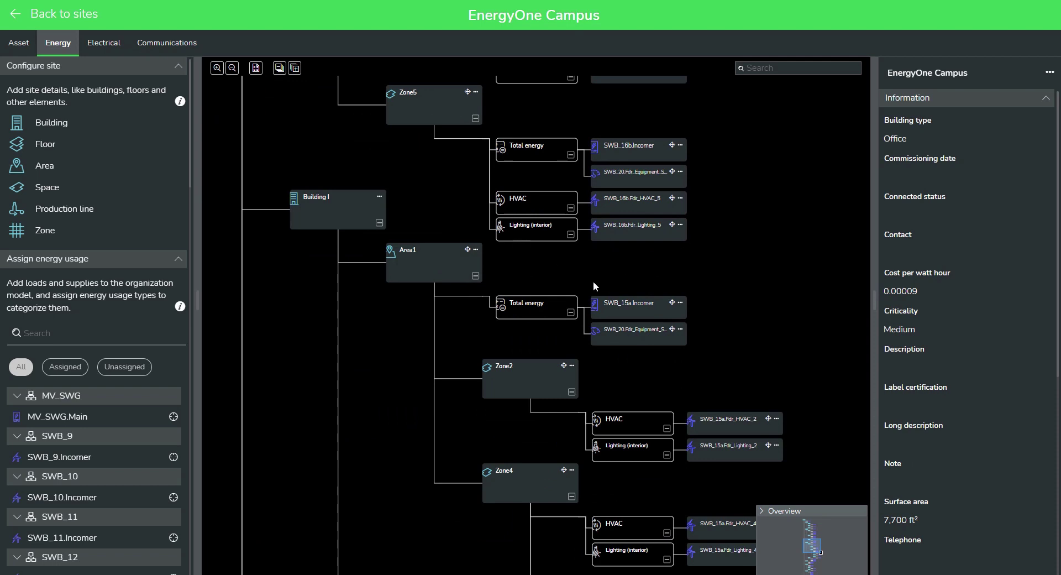